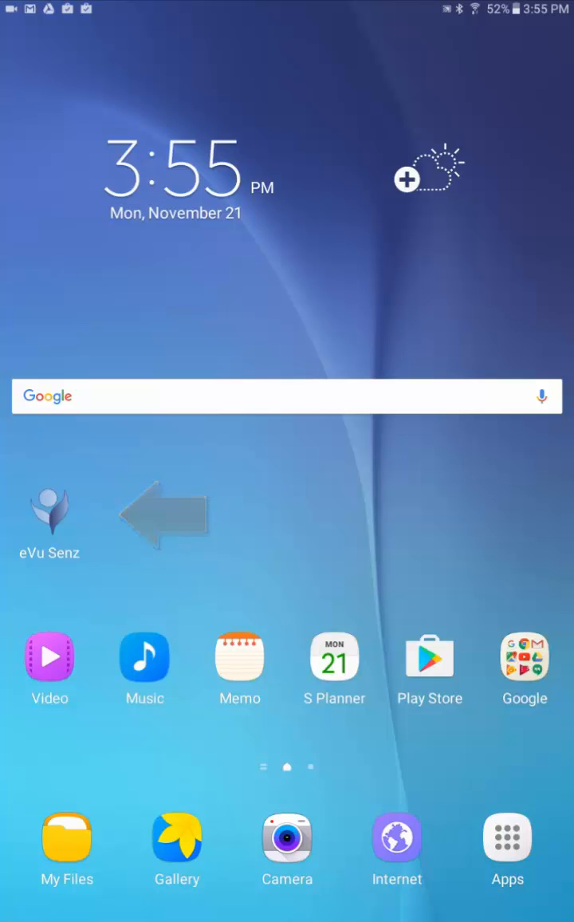
pyautogui.click(49, 510)
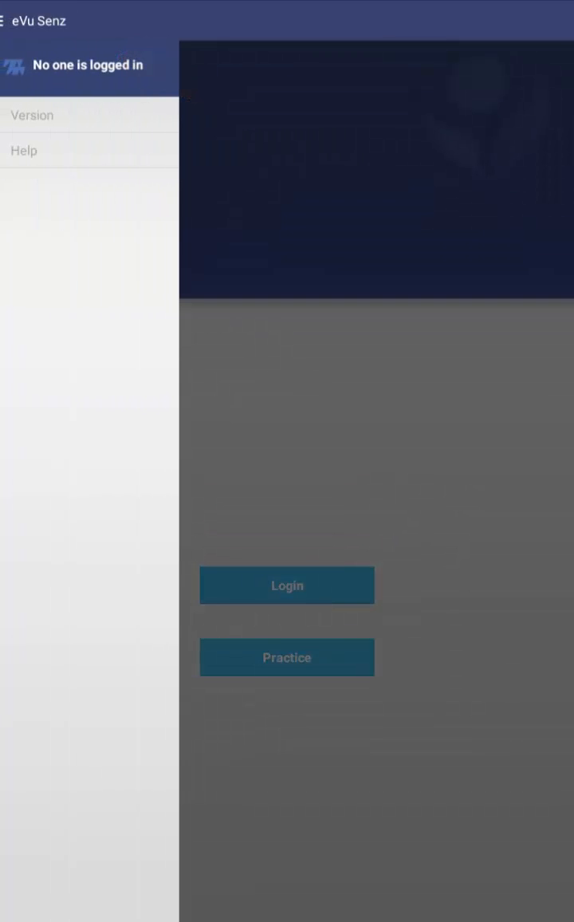
pyautogui.click(24, 150)
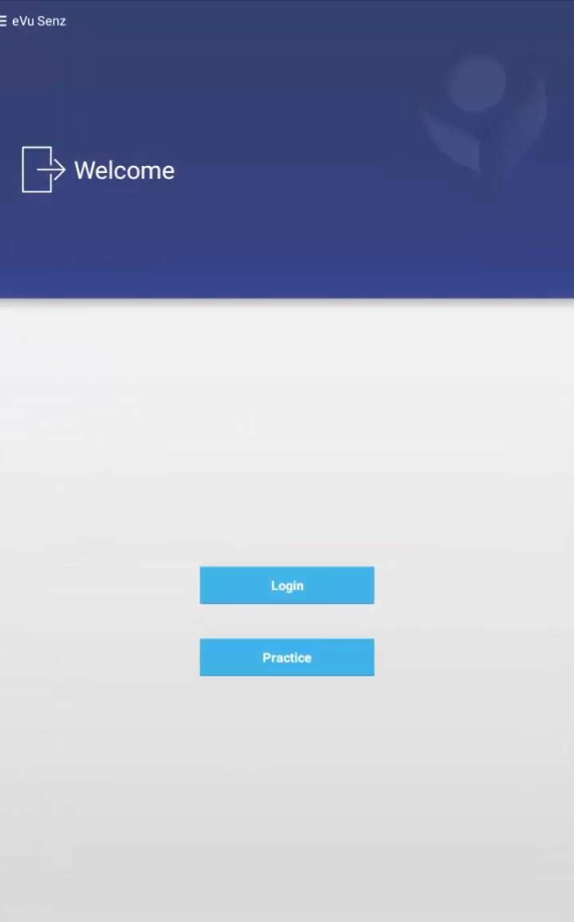
# Go from the Welcome screen to Login and choose Sign up for a new account.
pyautogui.click(287, 585)
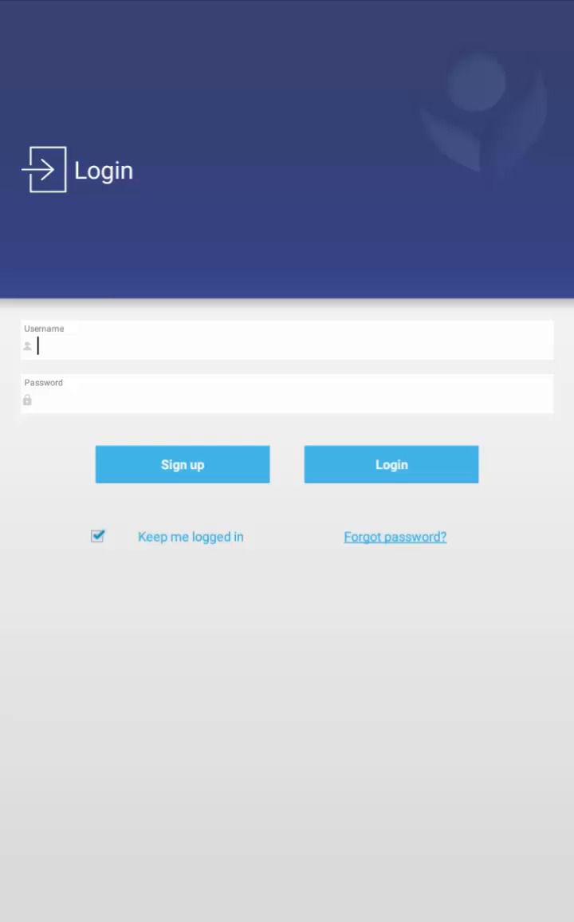
pyautogui.click(182, 464)
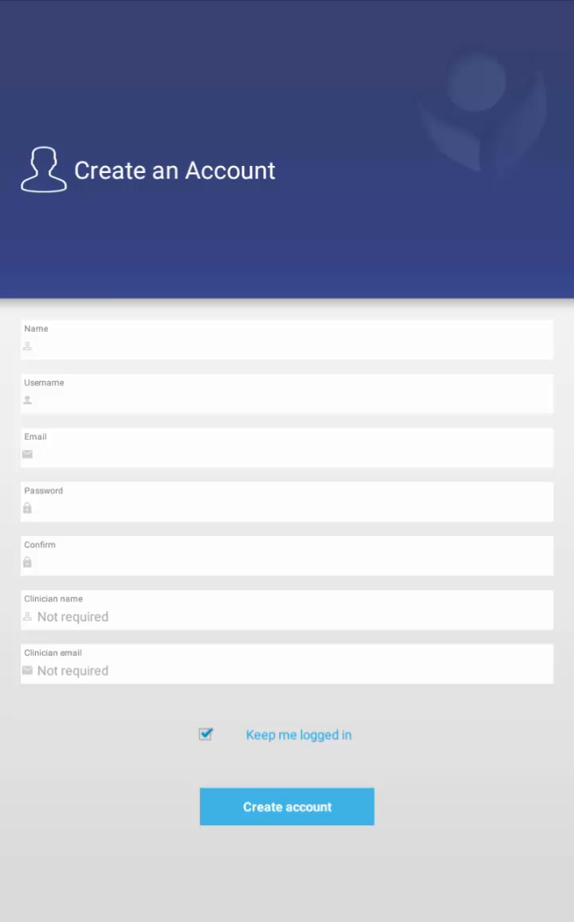
# Enter the account holder's name, username and email address on the form.
pyautogui.click(287, 345)
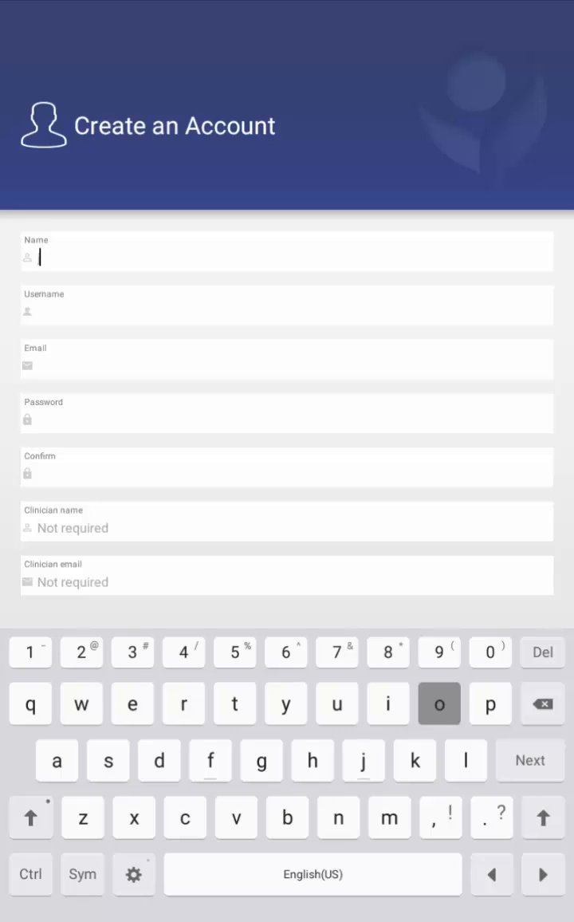
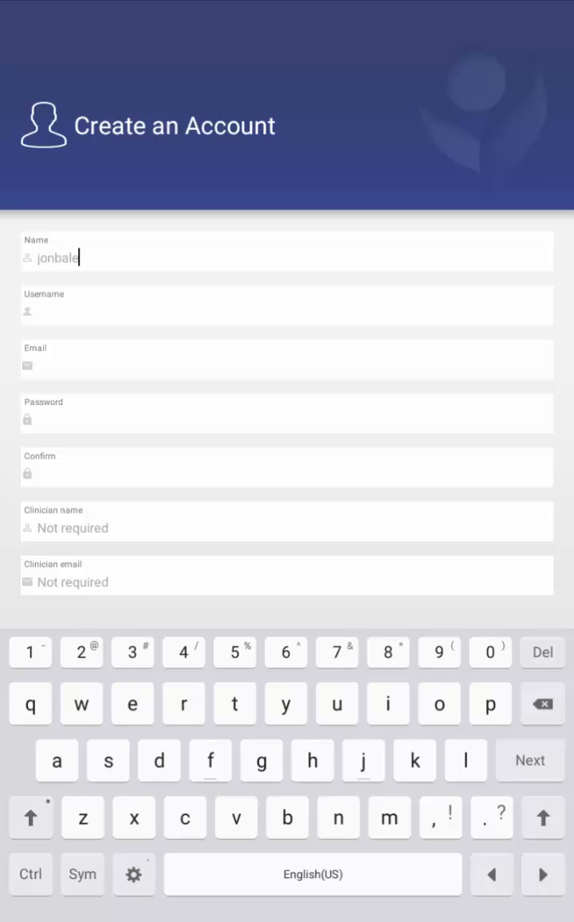
pyautogui.click(530, 760)
pyautogui.click(529, 760)
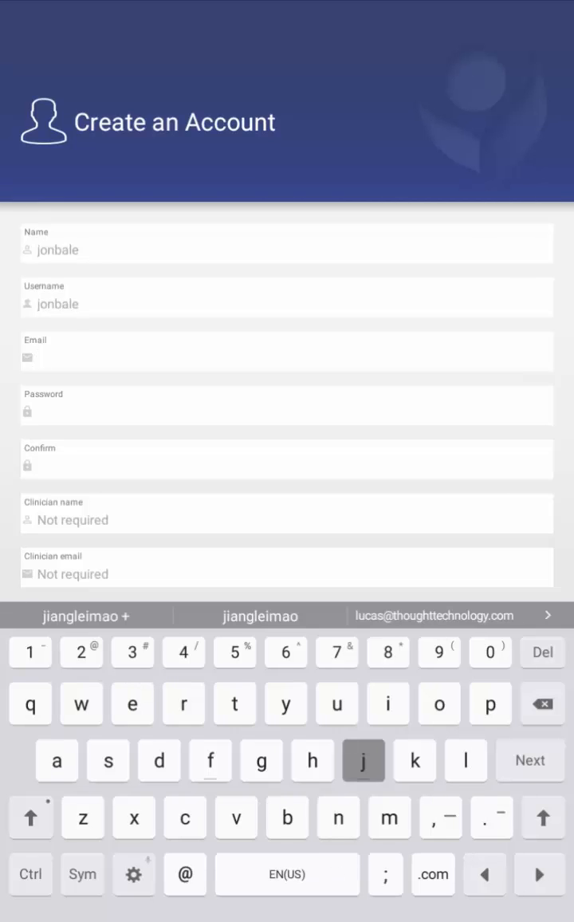
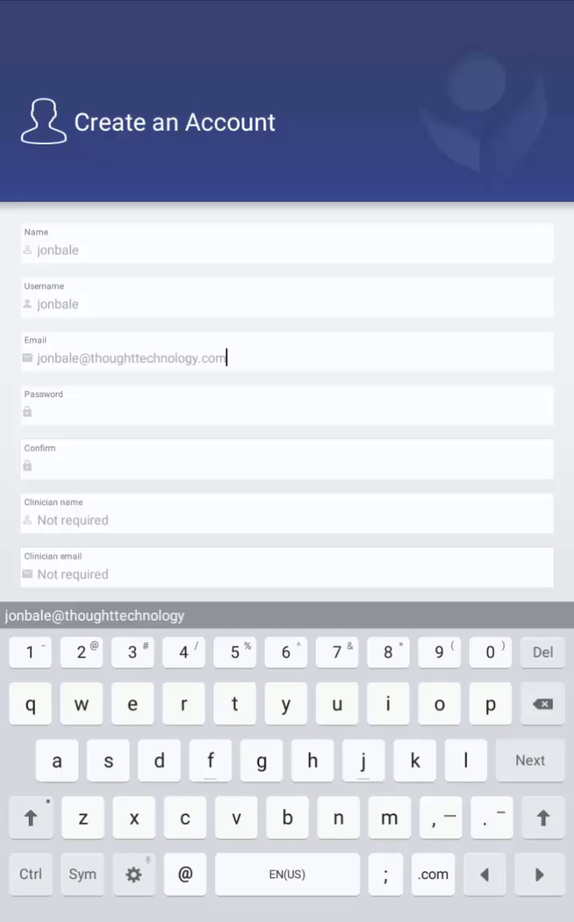
pyautogui.click(531, 759)
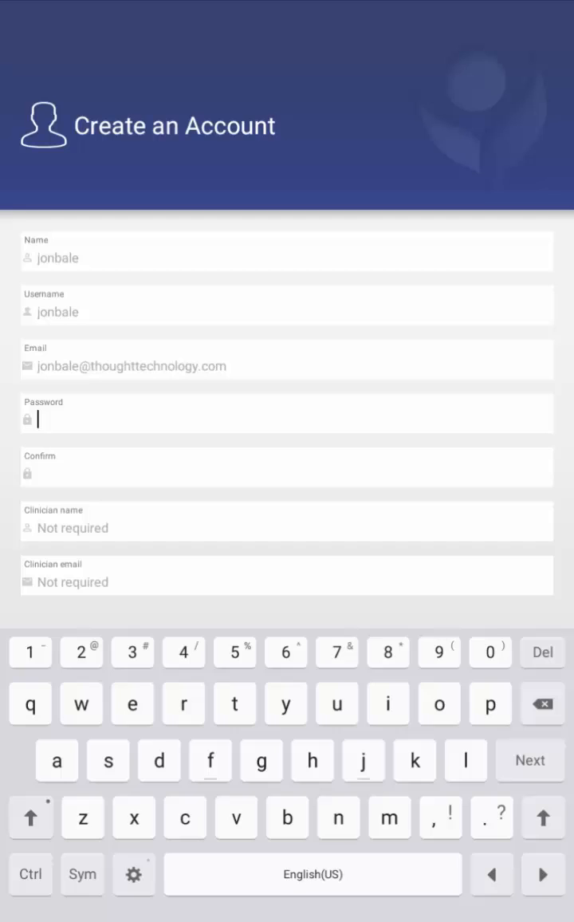
# Enter the new account's password character by character.
pyautogui.click(56, 760)
pyautogui.click(107, 760)
pyautogui.click(81, 704)
pyautogui.click(439, 704)
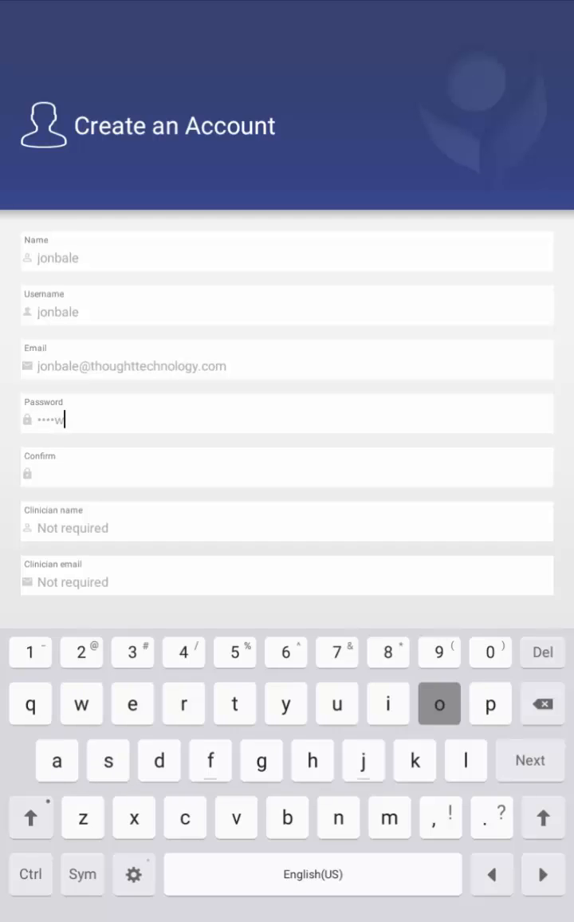
pyautogui.click(159, 760)
pyautogui.click(132, 704)
pyautogui.click(29, 651)
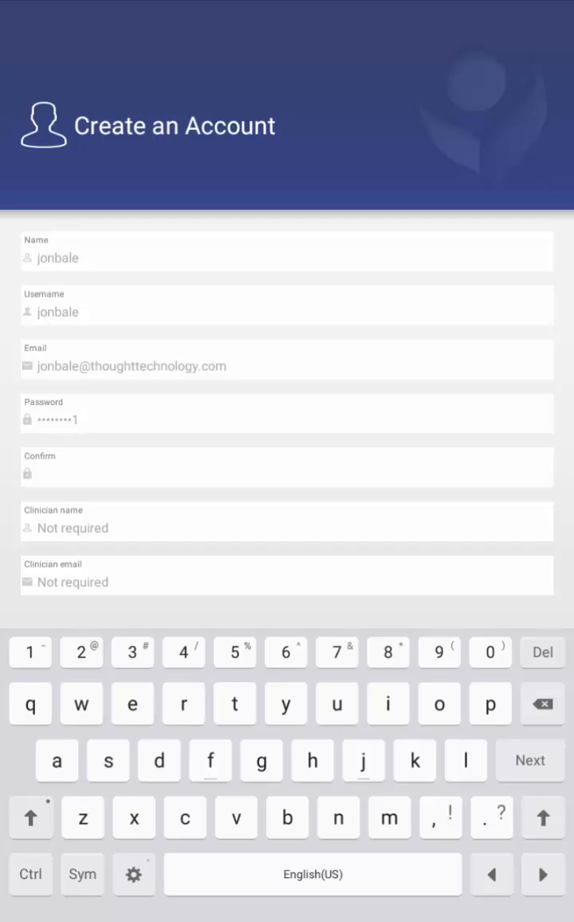
# Retype the password in the Confirm field to match.
pyautogui.click(529, 760)
pyautogui.click(439, 652)
pyautogui.click(108, 760)
pyautogui.click(81, 704)
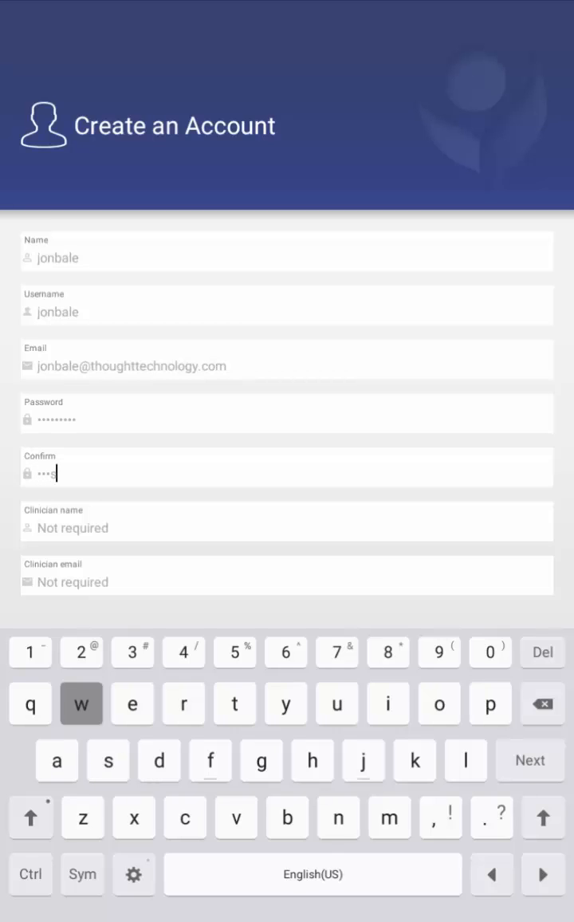
pyautogui.click(388, 704)
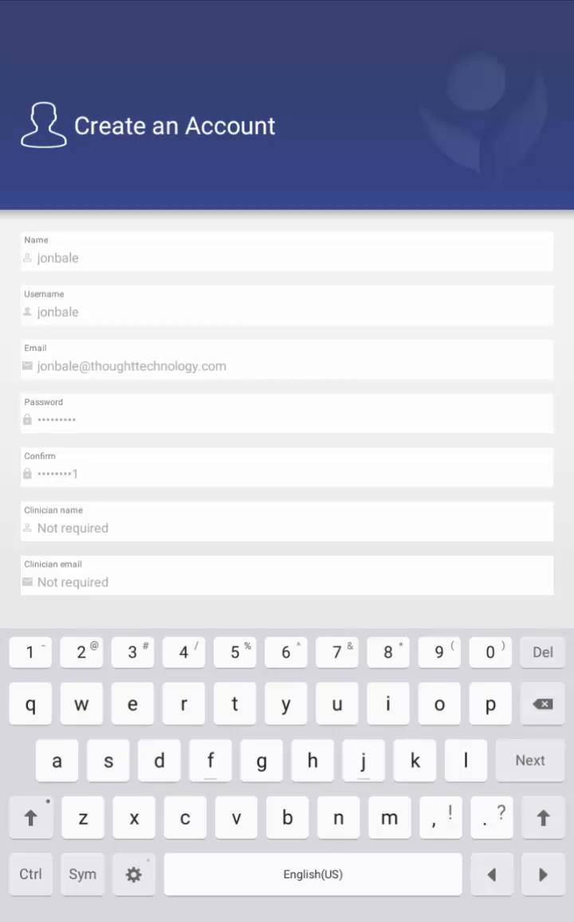
pyautogui.scroll(-3, 287, 399)
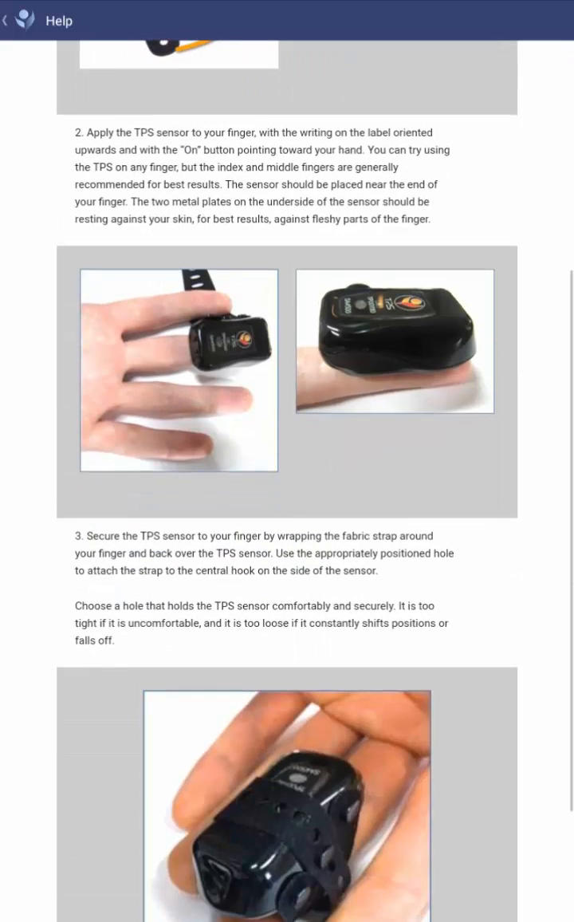
pyautogui.scroll(-5, 288, 478)
pyautogui.scroll(1, 287, 478)
# Leave the sensor article and choose Train to start a New Program.
pyautogui.click(6, 20)
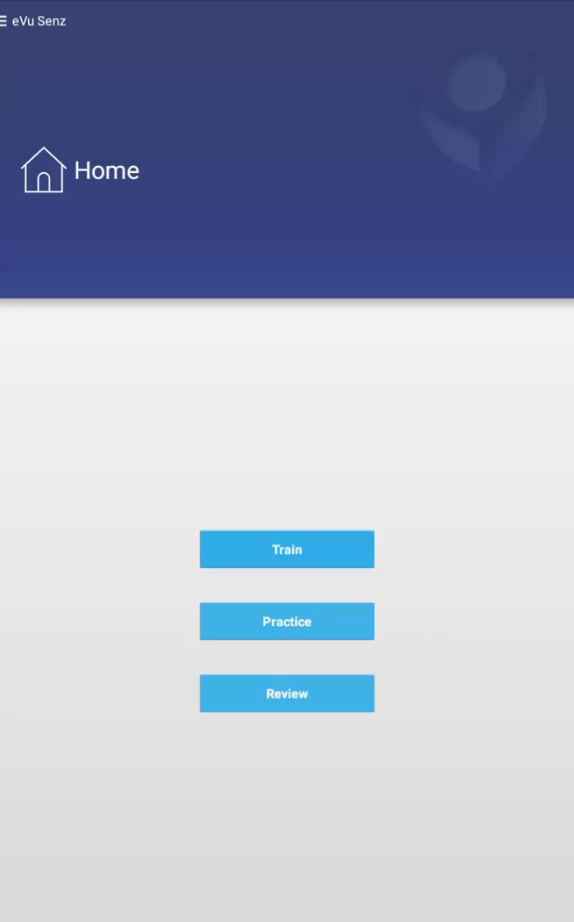
pyautogui.click(287, 549)
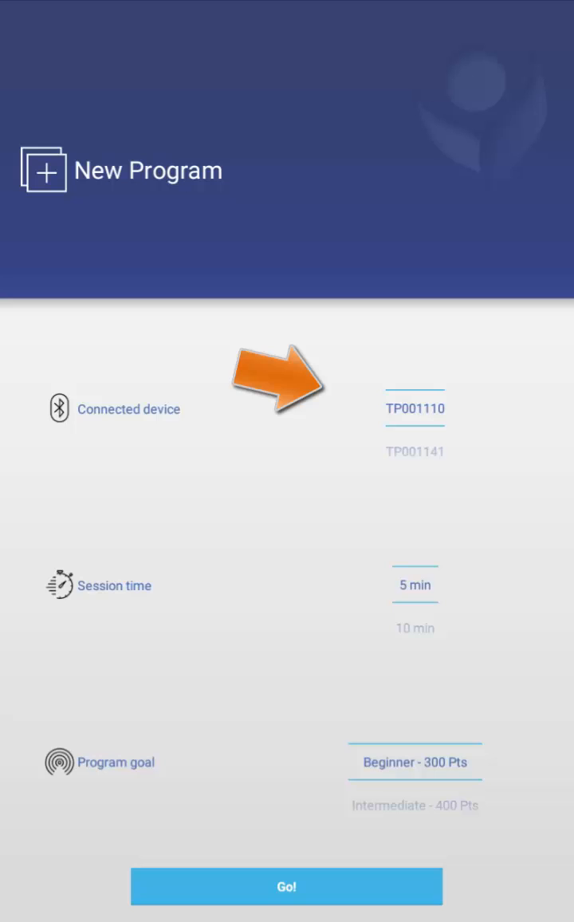
pyautogui.moveTo(415, 451)
pyautogui.mouseDown()
pyautogui.moveTo(415, 408)
pyautogui.moveTo(415, 418)
pyautogui.mouseUp()
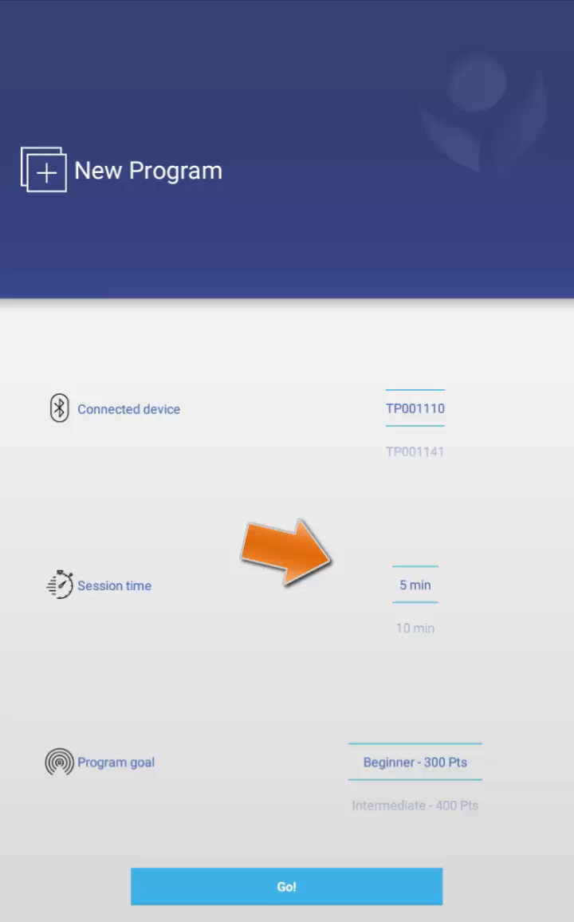
pyautogui.scroll(-2, 415, 585)
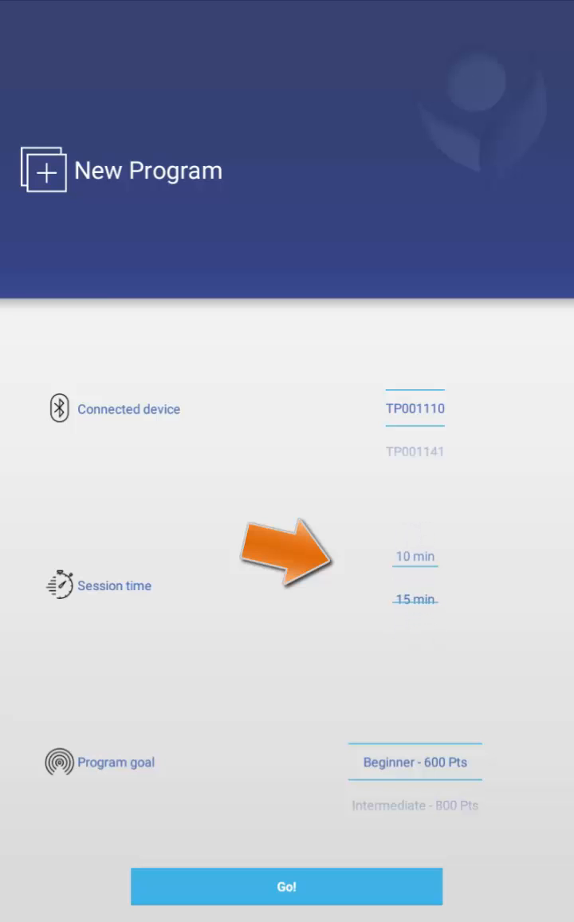
pyautogui.scroll(2, 414, 584)
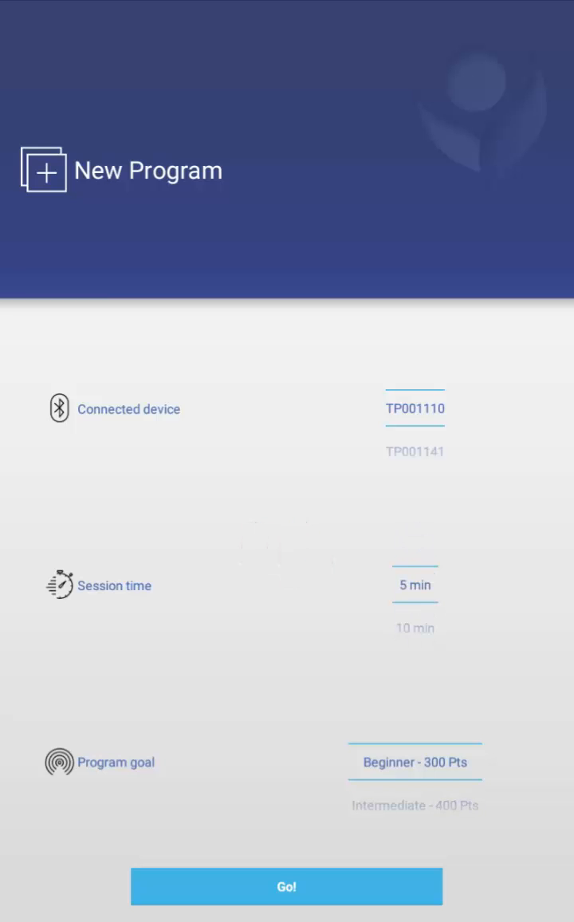
pyautogui.scroll(-2, 415, 584)
pyautogui.scroll(-5, 415, 585)
pyautogui.scroll(-2, 414, 585)
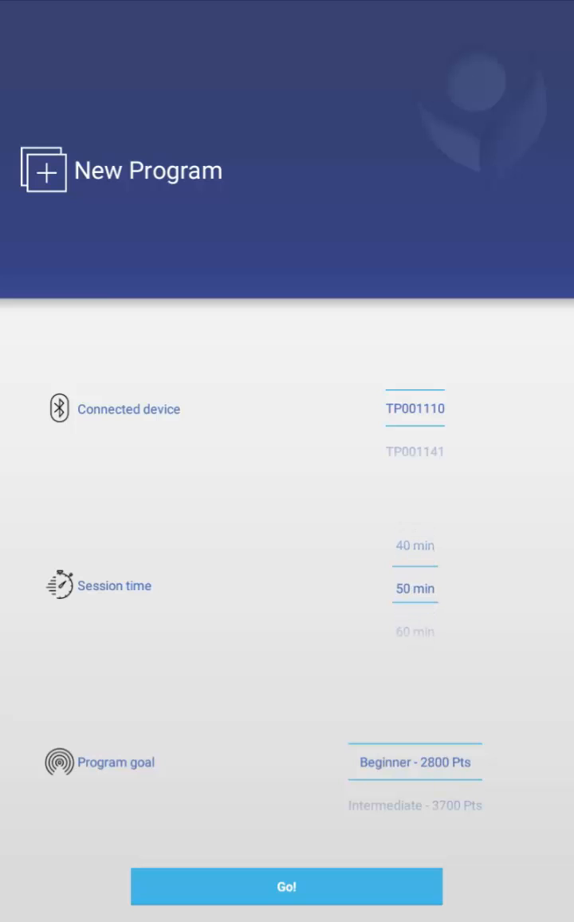
pyautogui.scroll(4, 415, 584)
pyautogui.scroll(5, 415, 585)
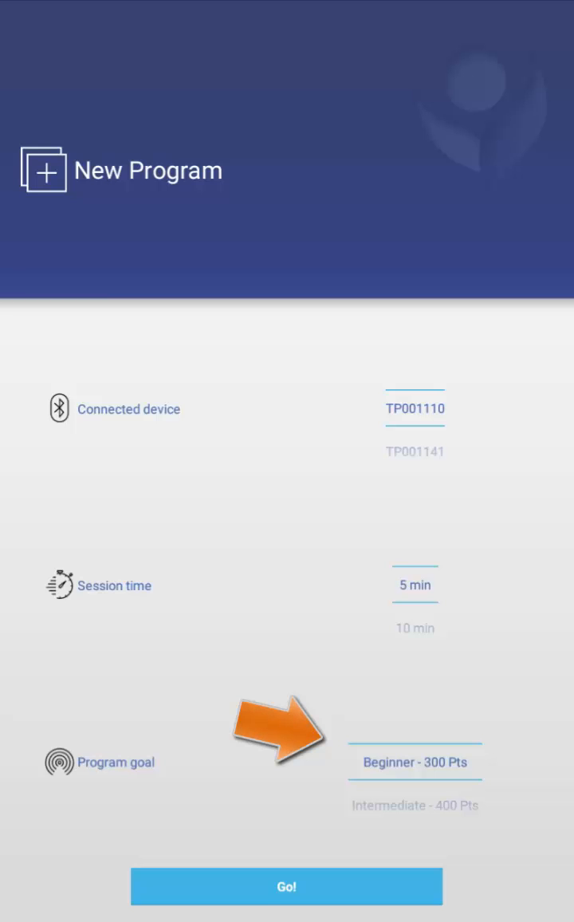
pyautogui.scroll(-2, 414, 761)
pyautogui.scroll(-1, 415, 762)
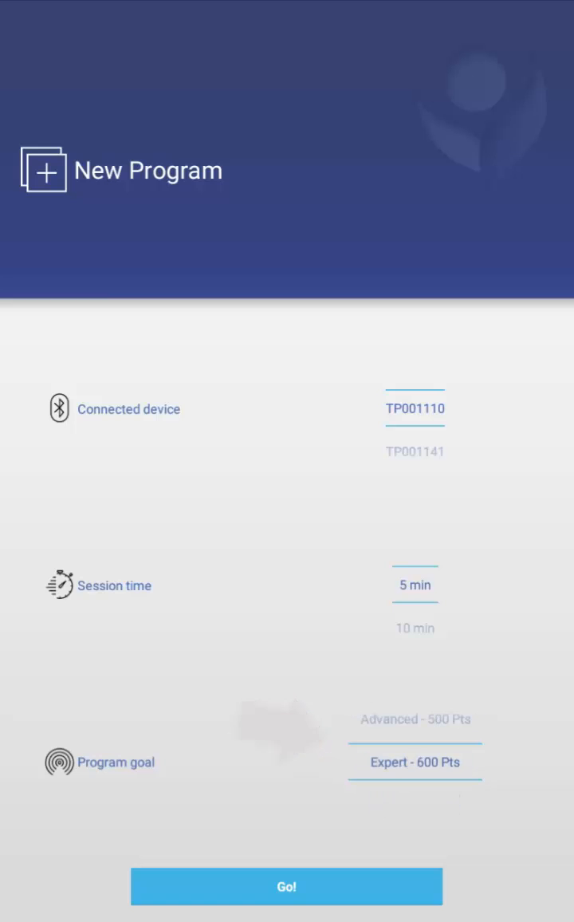
pyautogui.scroll(1, 414, 761)
pyautogui.scroll(-1, 415, 761)
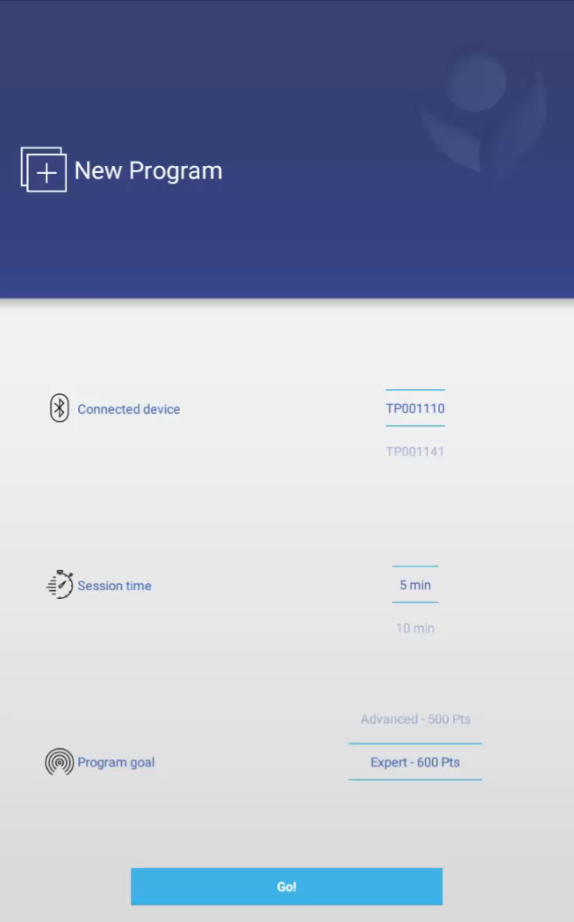
pyautogui.scroll(1, 415, 761)
pyautogui.scroll(1, 415, 762)
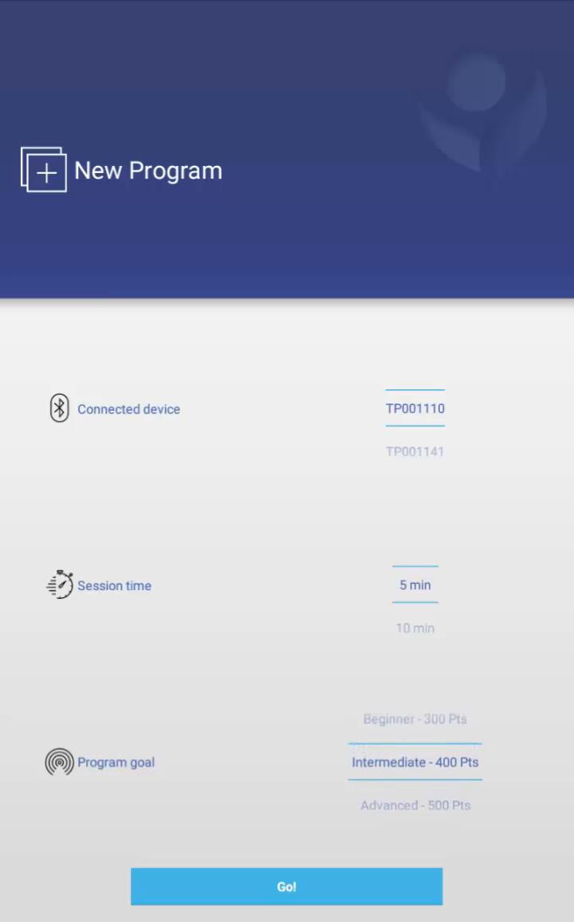
pyautogui.scroll(1, 414, 762)
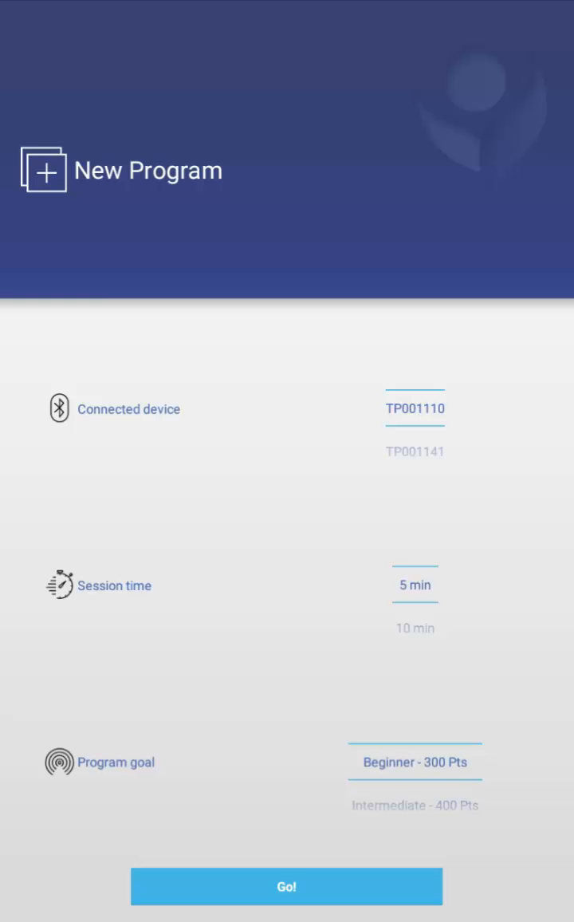
pyautogui.scroll(-1, 415, 762)
pyautogui.scroll(-1, 415, 762)
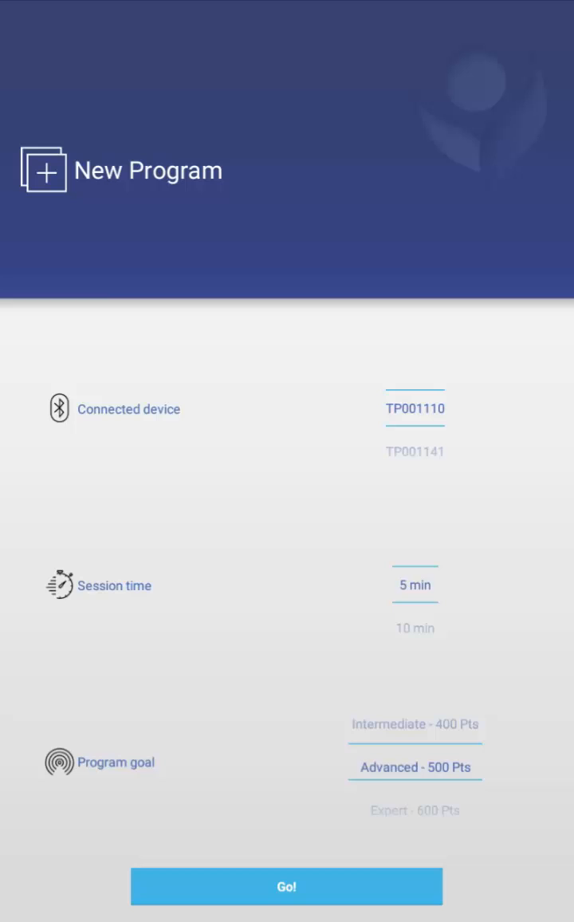
pyautogui.scroll(-1, 414, 761)
pyautogui.scroll(2, 414, 761)
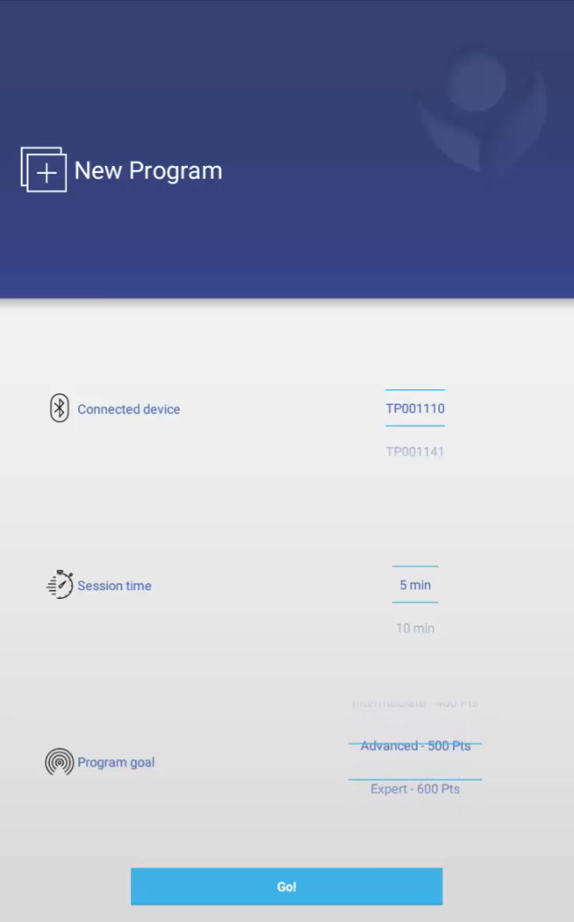
pyautogui.scroll(-1, 414, 761)
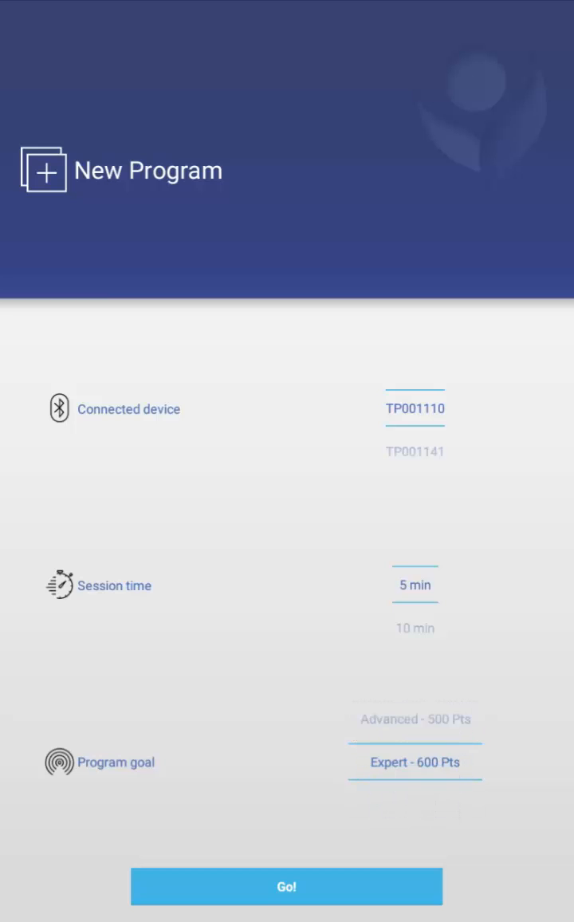
pyautogui.scroll(3, 415, 761)
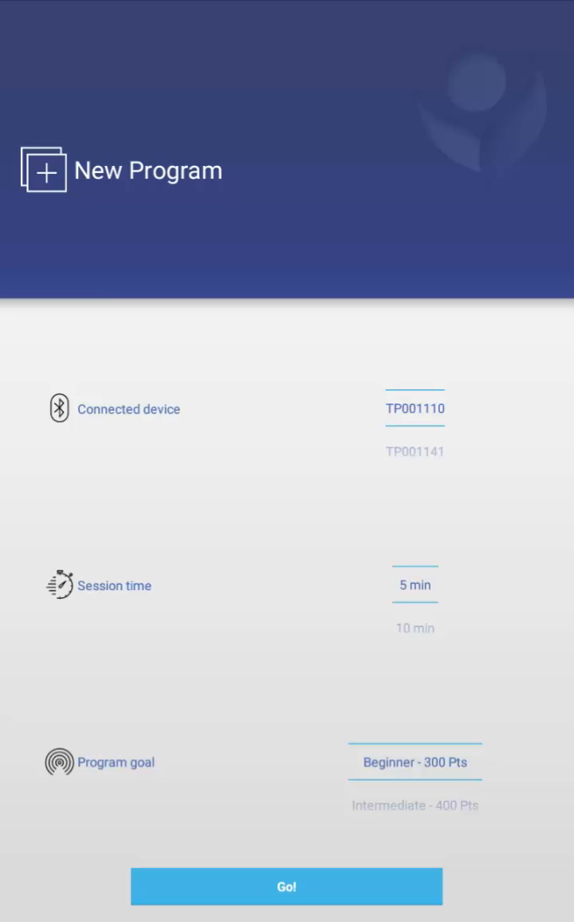
# Launch the program with Go! so the app connects to sensor TP001110.
pyautogui.click(286, 886)
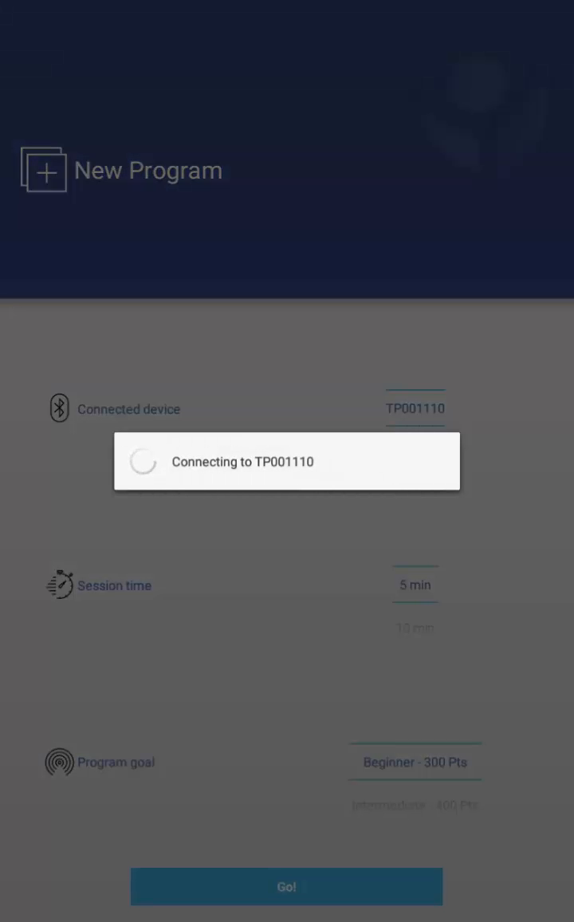